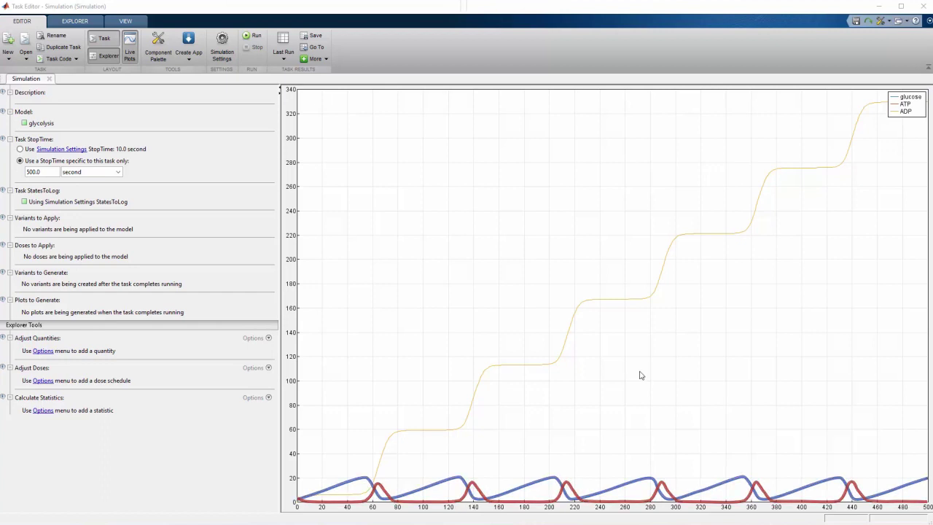
Uncheck ADP in Data To Plot so the live plot shows only glucose and ATP.
{"action": "left_click", "coordinate": [75, 22]}
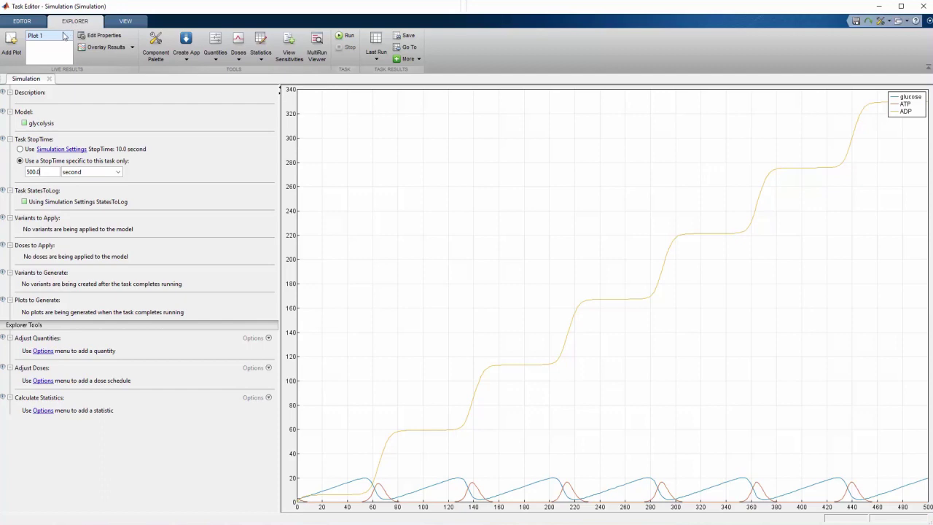
{"action": "left_click", "coordinate": [117, 39]}
{"action": "left_click", "coordinate": [311, 187]}
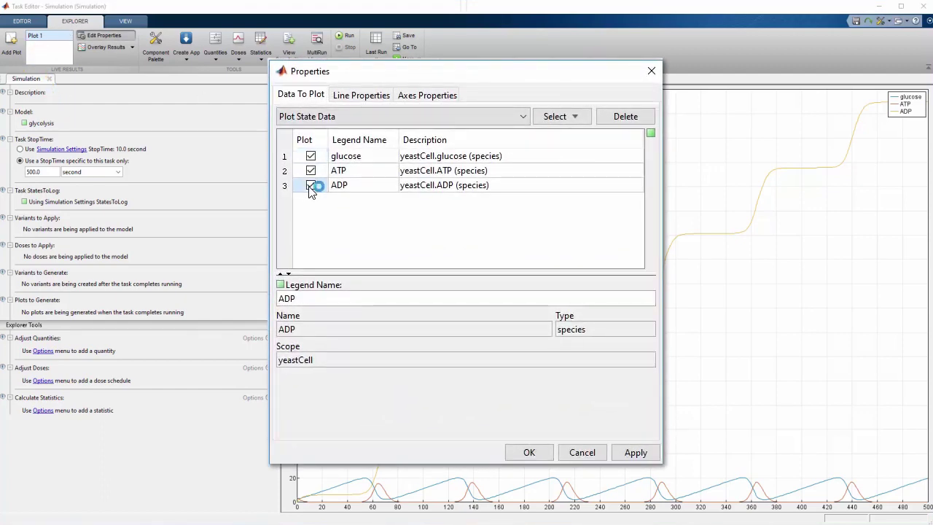
{"action": "left_click", "coordinate": [527, 451]}
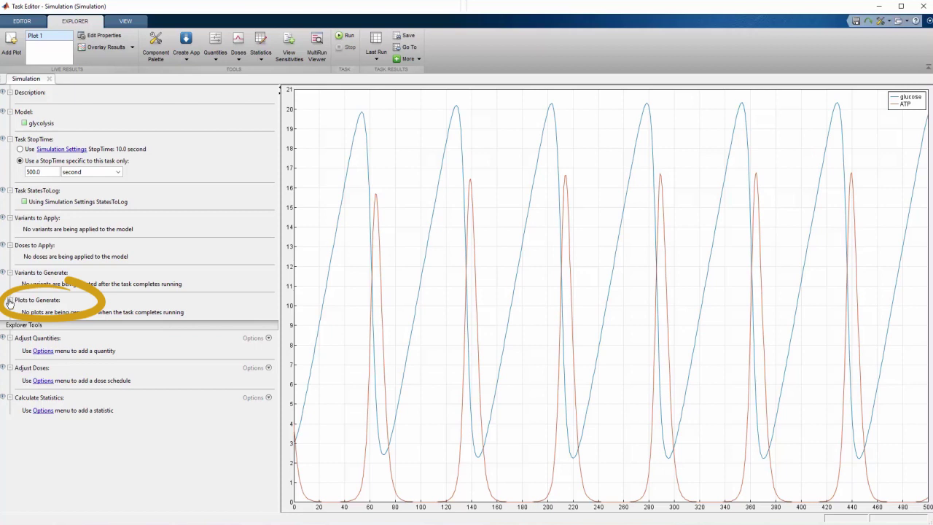
{"action": "left_click", "coordinate": [10, 300]}
Generate an XY plot after each run, yeastCell.glucose on x and yeastCell.ATP on y, and rerun.
{"action": "left_click", "coordinate": [108, 332]}
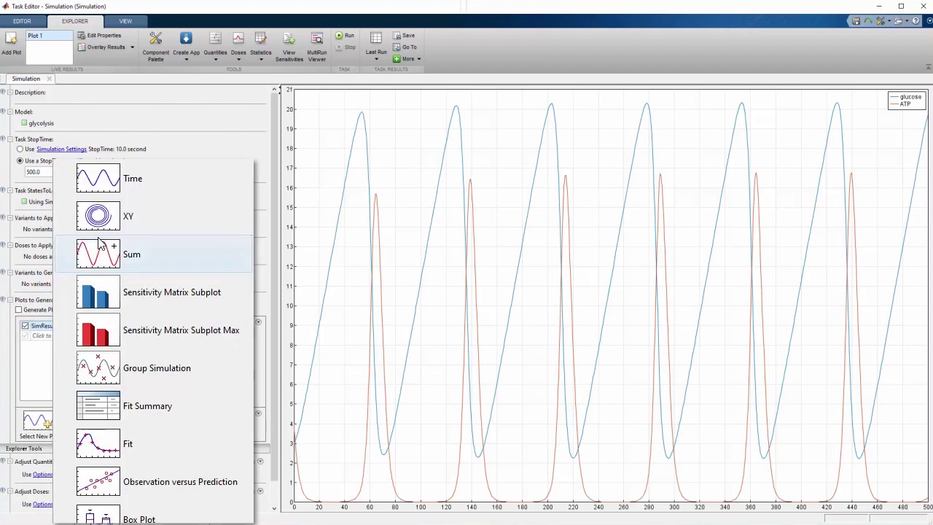
{"action": "left_click", "coordinate": [206, 220]}
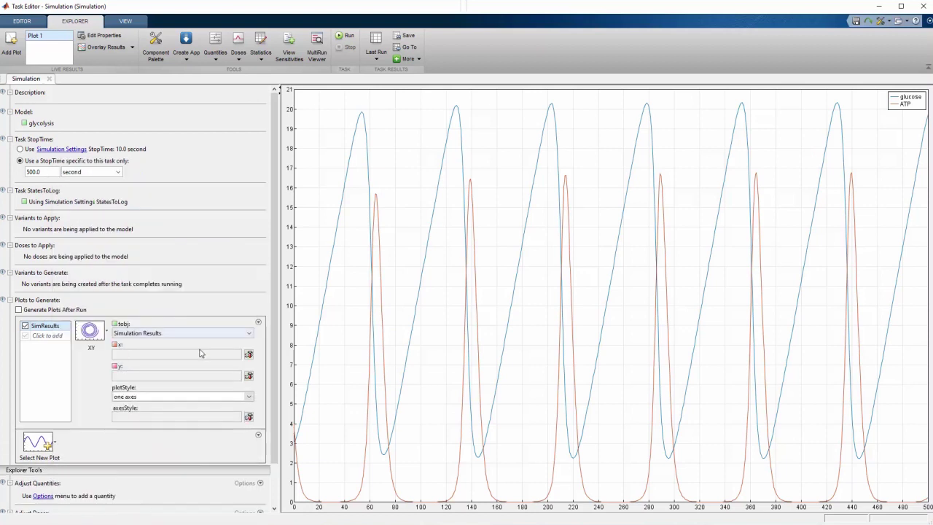
{"action": "left_click", "coordinate": [249, 354]}
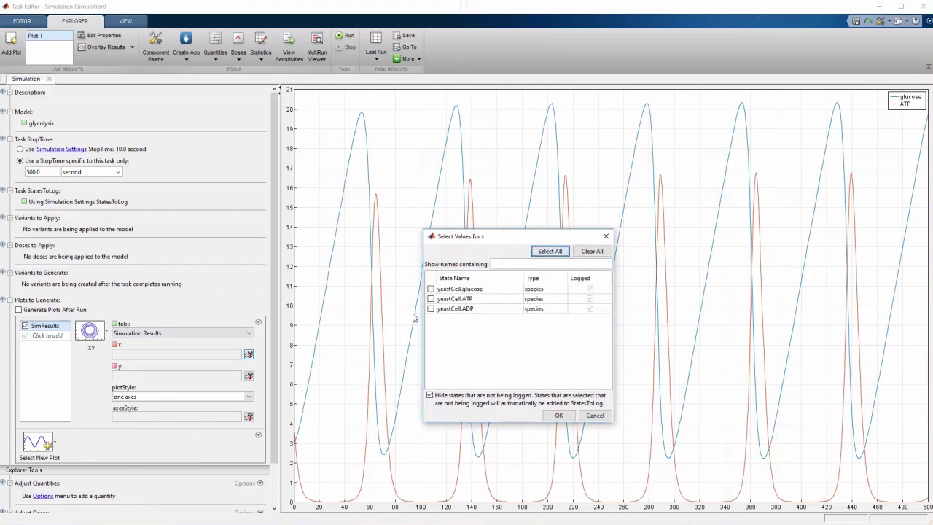
{"action": "left_click", "coordinate": [410, 269]}
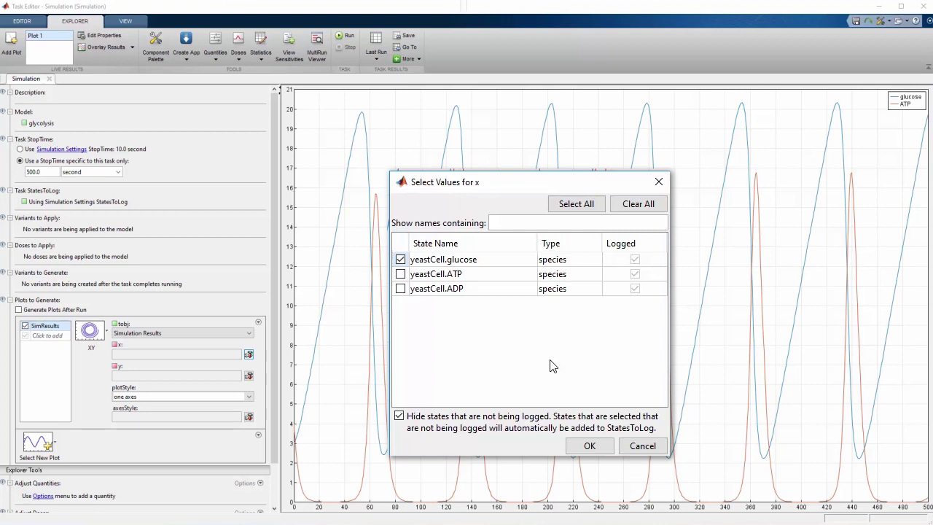
{"action": "left_click", "coordinate": [589, 446]}
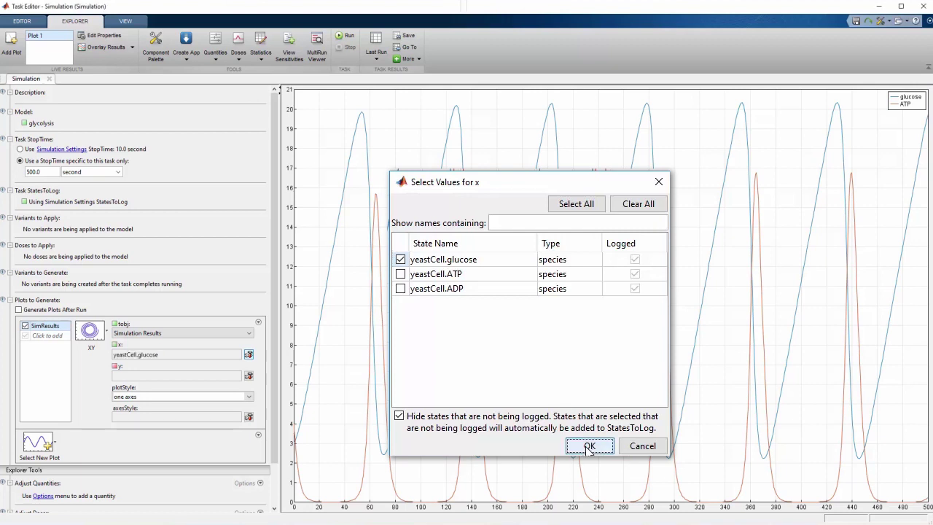
{"action": "left_click", "coordinate": [249, 376]}
{"action": "left_click", "coordinate": [400, 274]}
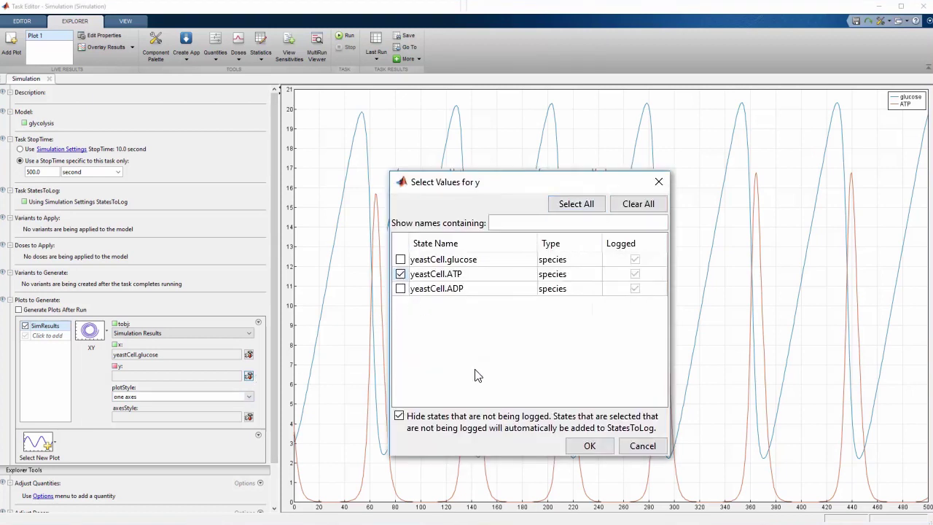
{"action": "left_click", "coordinate": [589, 446]}
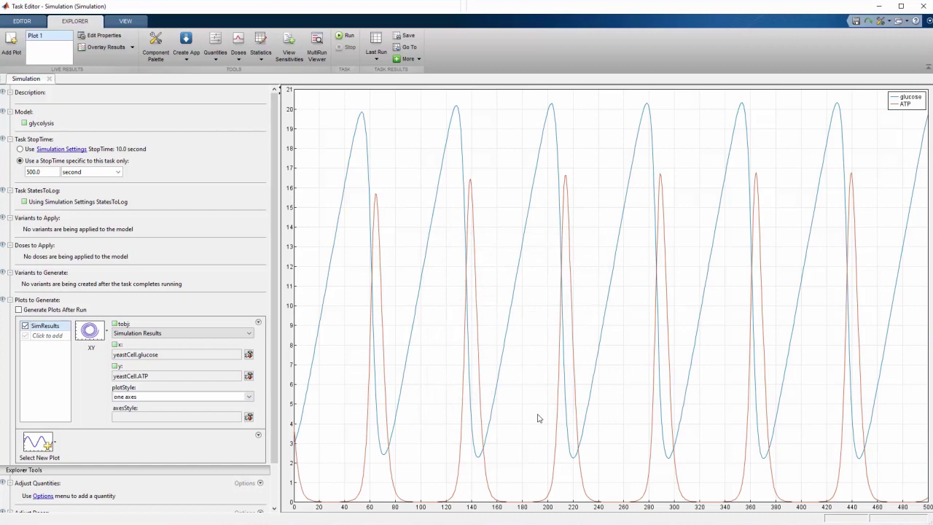
{"action": "left_click", "coordinate": [19, 310]}
{"action": "left_click", "coordinate": [344, 37]}
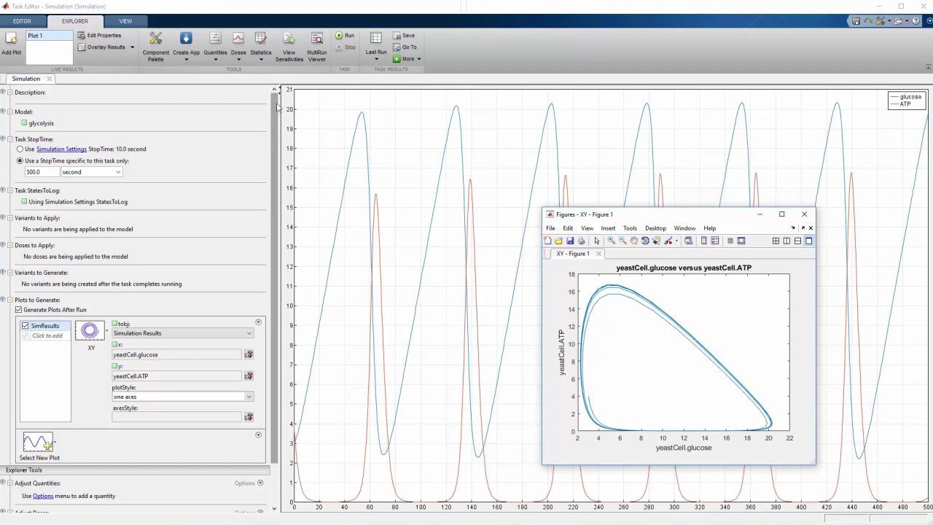
Open the Define Statistics to Calculate dialog after the rerun.
{"action": "left_click", "coordinate": [260, 44]}
Define statistics Min glucose = min(yeastCell.glucose) and Max glucose = max(yeastCell.glucose).
{"action": "double_click", "coordinate": [379, 225]}
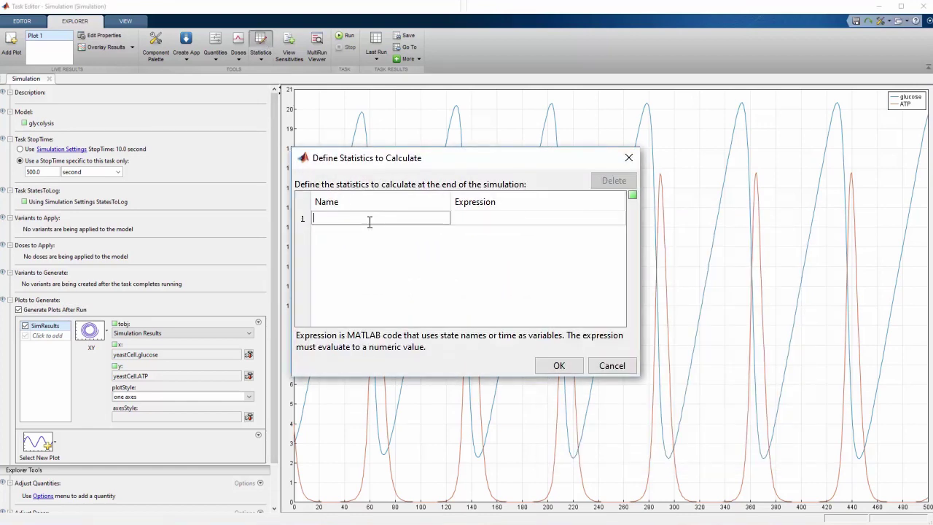
{"action": "type", "text": "Min glucose"}
{"action": "key", "text": "Return"}
{"action": "type", "text": "min(yeastCell.glucose)"}
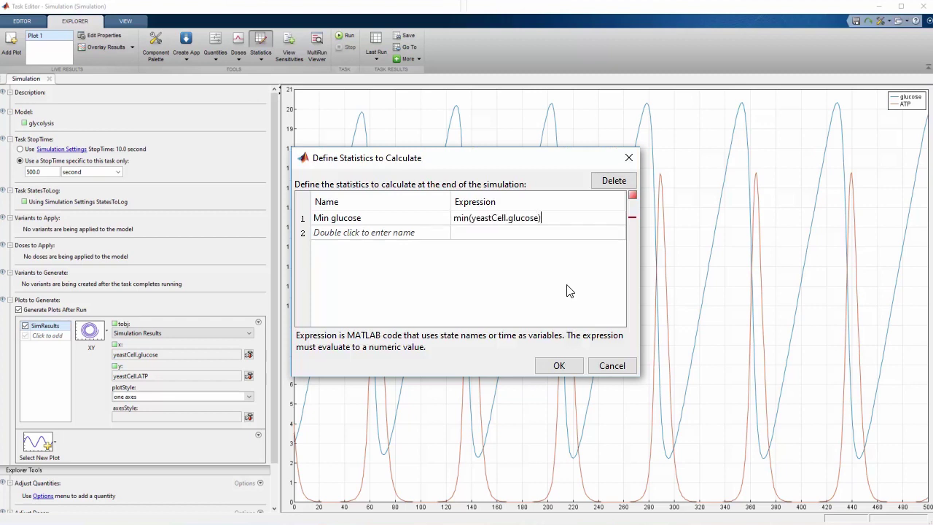
{"action": "key", "text": "Tab"}
{"action": "type", "text": "Max glucose"}
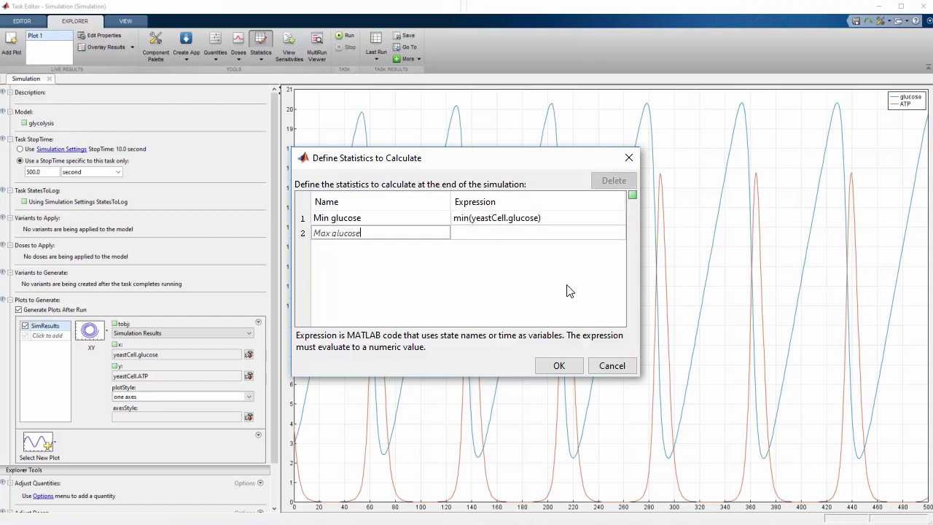
{"action": "key", "text": "Tab"}
{"action": "type", "text": "max(yeastCell.glucose)"}
{"action": "key", "text": "Tab"}
Add Average glucose = mean(yeastCell.glucose), confirm, and view the calculated statistics.
{"action": "type", "text": "Average glucose"}
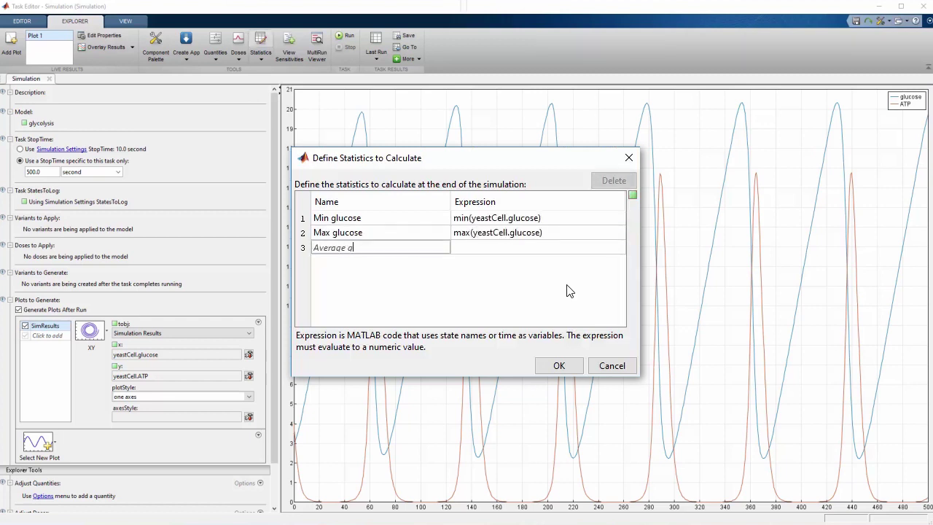
{"action": "key", "text": "Tab"}
{"action": "type", "text": "mean(yeastCell.glucose)"}
{"action": "key", "text": "Return"}
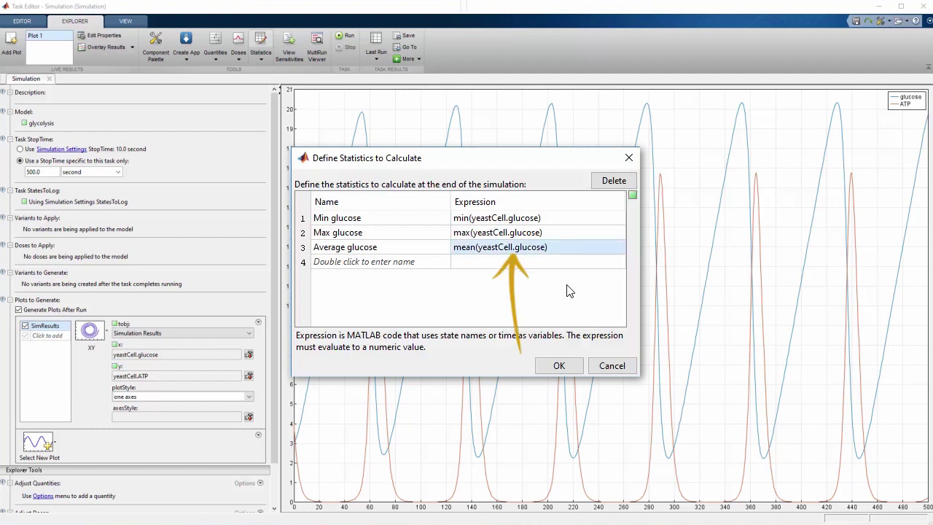
{"action": "left_click", "coordinate": [561, 368]}
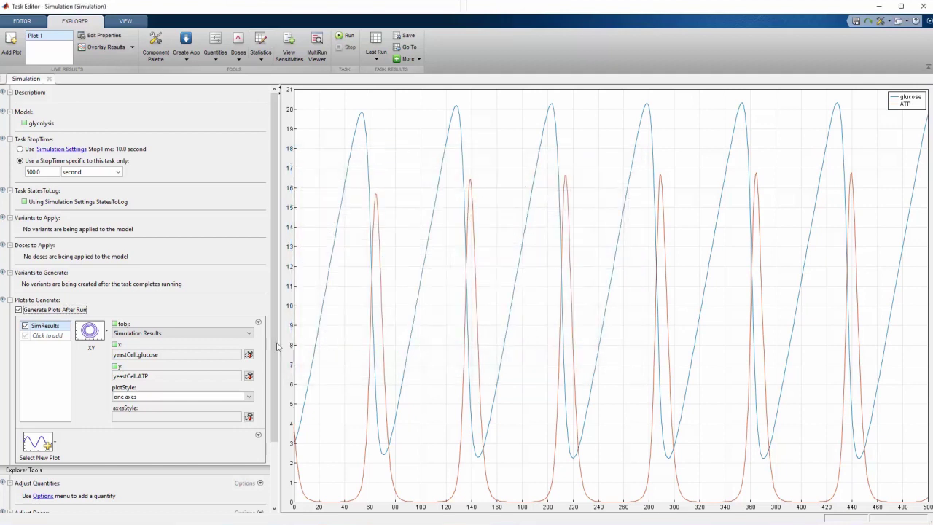
{"action": "left_click_drag", "start_coordinate": [279, 348], "coordinate": [273, 418]}
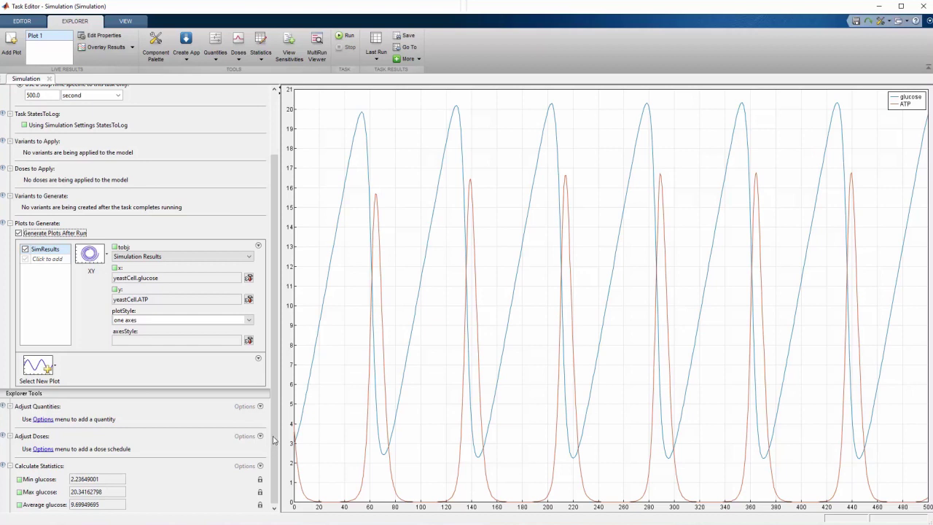
Make Vin an adjustable quantity ranging 0 to 1.3, then slide it to about 0.709.
{"action": "left_click", "coordinate": [218, 45]}
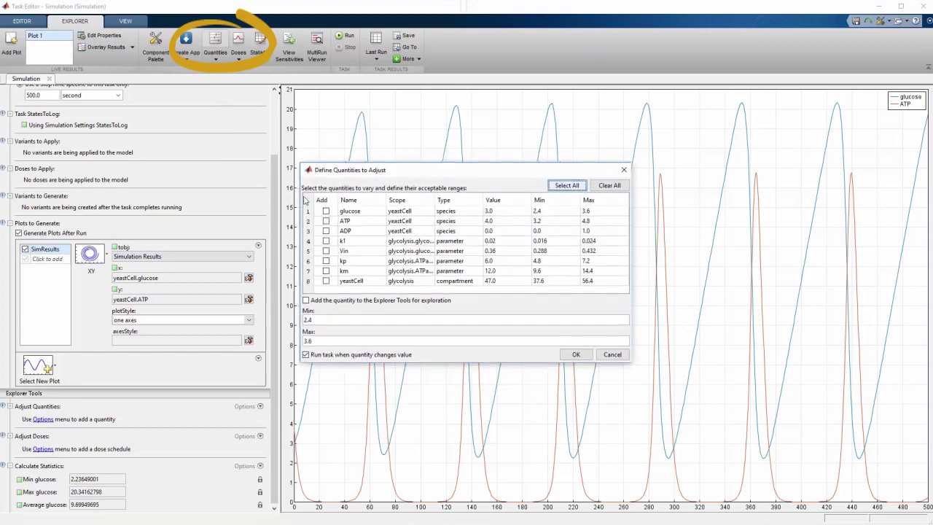
{"action": "left_click", "coordinate": [261, 245]}
{"action": "double_click", "coordinate": [254, 347]}
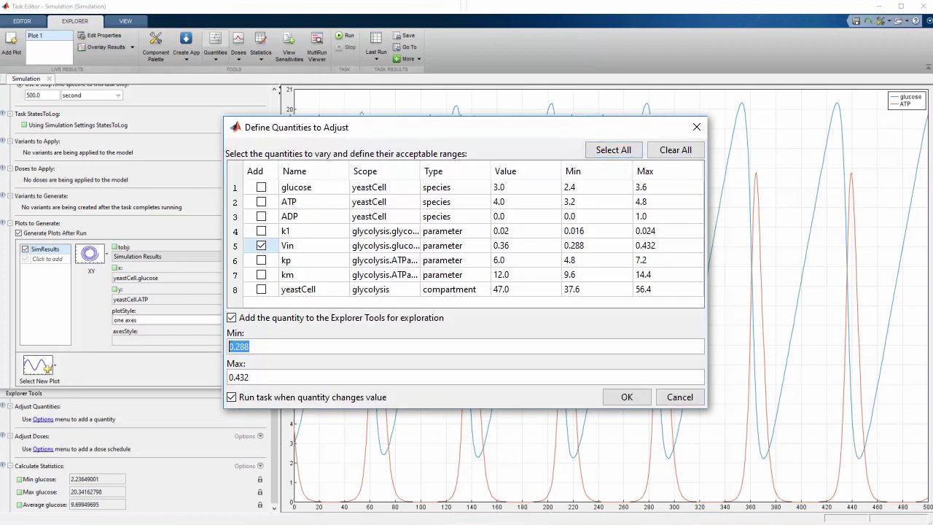
{"action": "type", "text": "0"}
{"action": "double_click", "coordinate": [254, 376]}
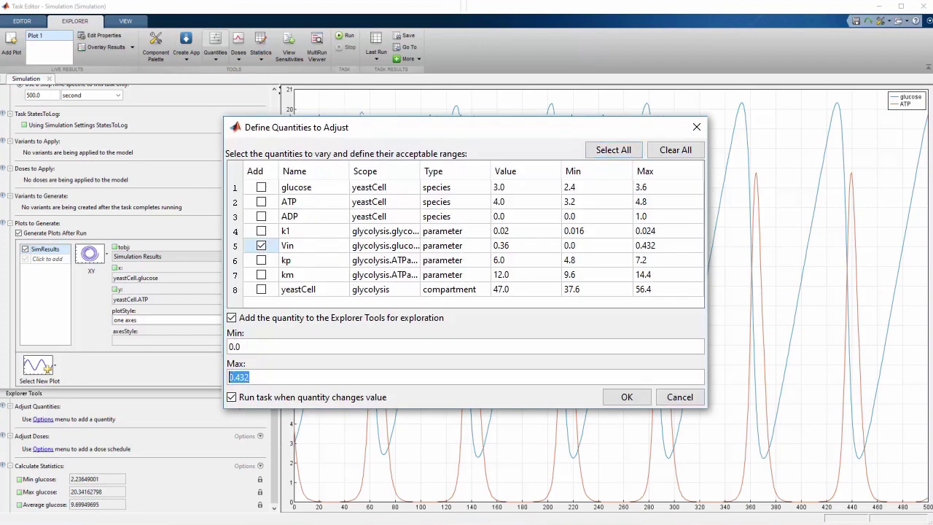
{"action": "type", "text": "1.3"}
{"action": "left_click", "coordinate": [626, 398]}
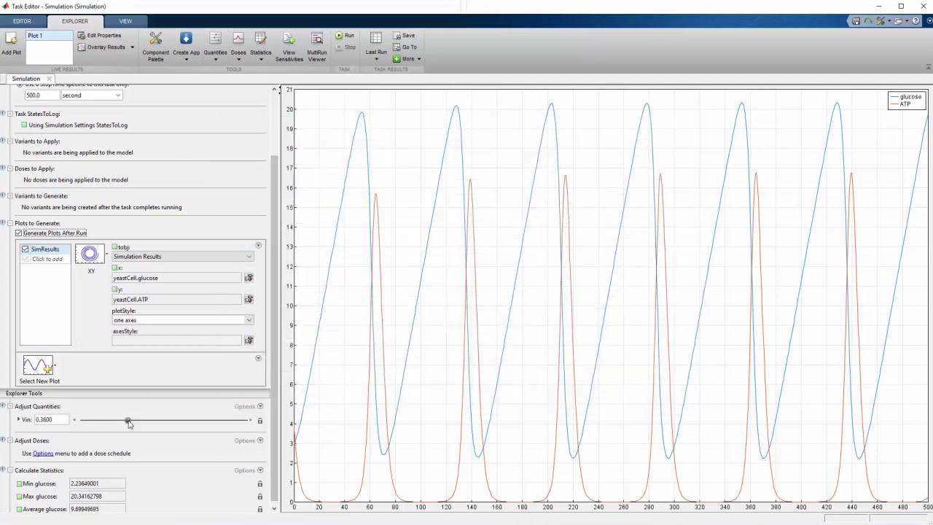
{"action": "left_click_drag", "start_coordinate": [161, 423], "coordinate": [172, 421]}
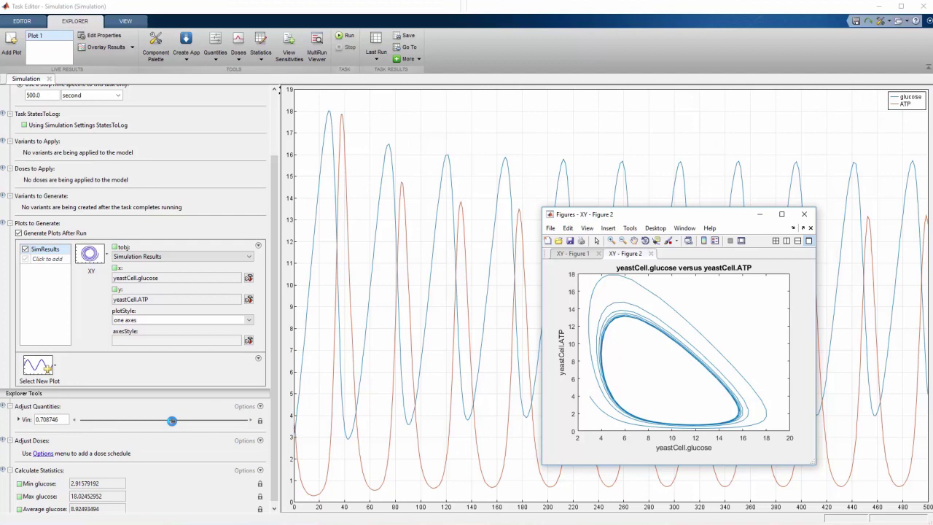
{"action": "left_click_drag", "start_coordinate": [275, 462], "coordinate": [275, 466]}
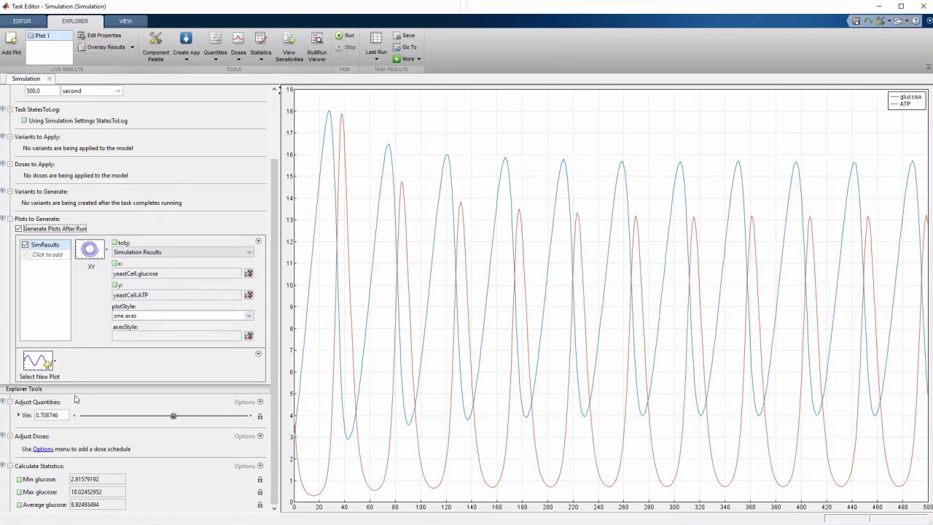
Set Vin to 0.2 to rerun, then close the glucose-versus-ATP figure.
{"action": "left_click_drag", "start_coordinate": [70, 413], "coordinate": [6, 413]}
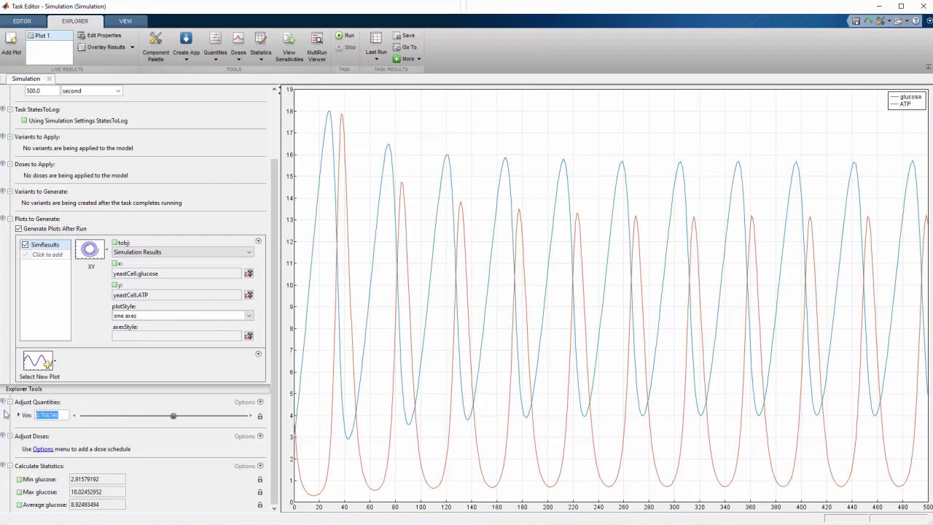
{"action": "type", "text": "0.2"}
{"action": "key", "text": "Return"}
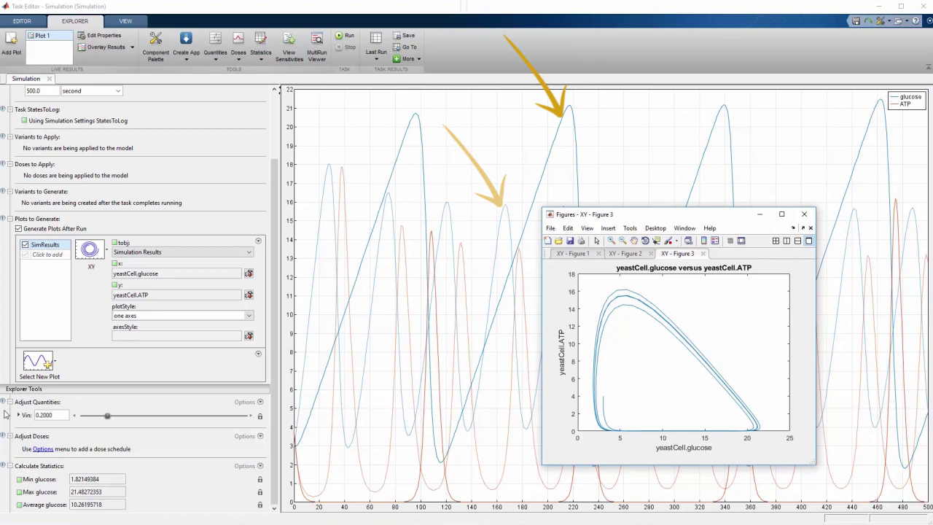
{"action": "left_click", "coordinate": [804, 214]}
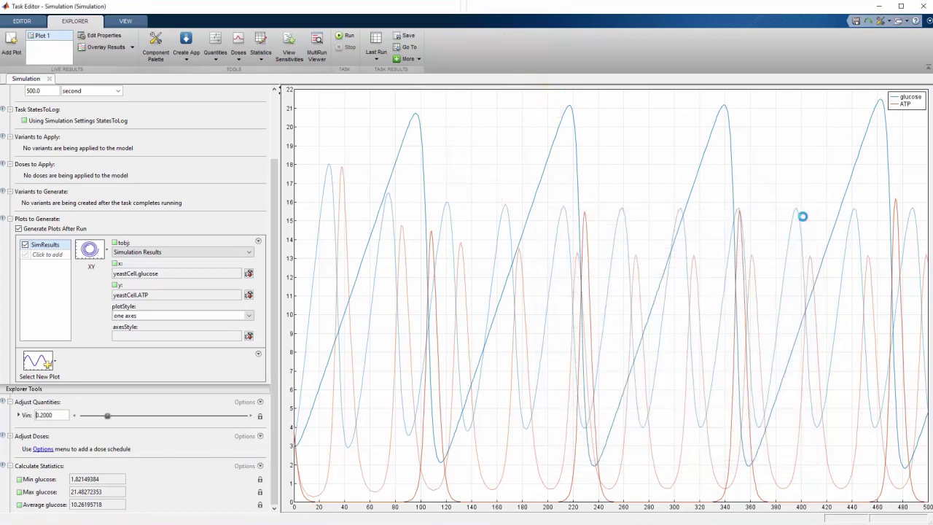
Turn off Overlay Results, then rerun with Vin 0.8 and finally Vin 1.3.
{"action": "left_click", "coordinate": [89, 48]}
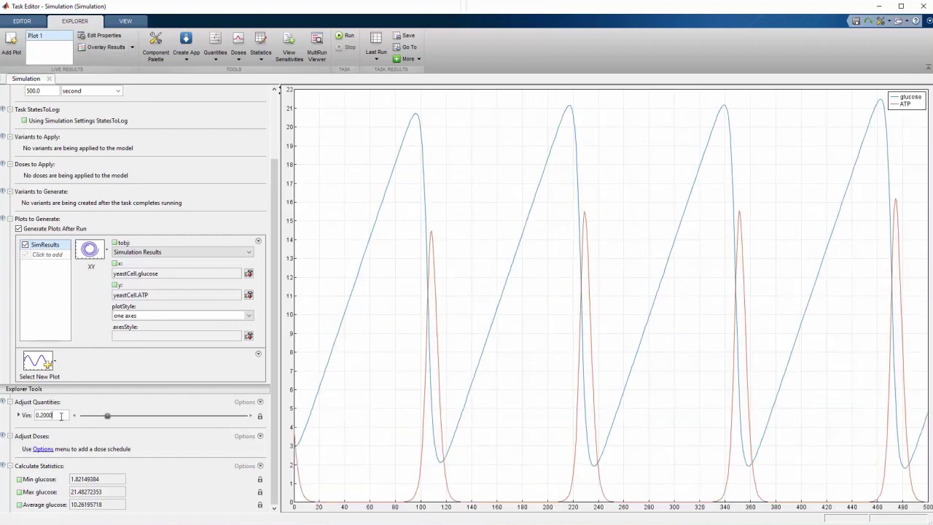
{"action": "left_click_drag", "start_coordinate": [54, 414], "coordinate": [30, 415]}
{"action": "type", "text": "0.8"}
{"action": "key", "text": "Return"}
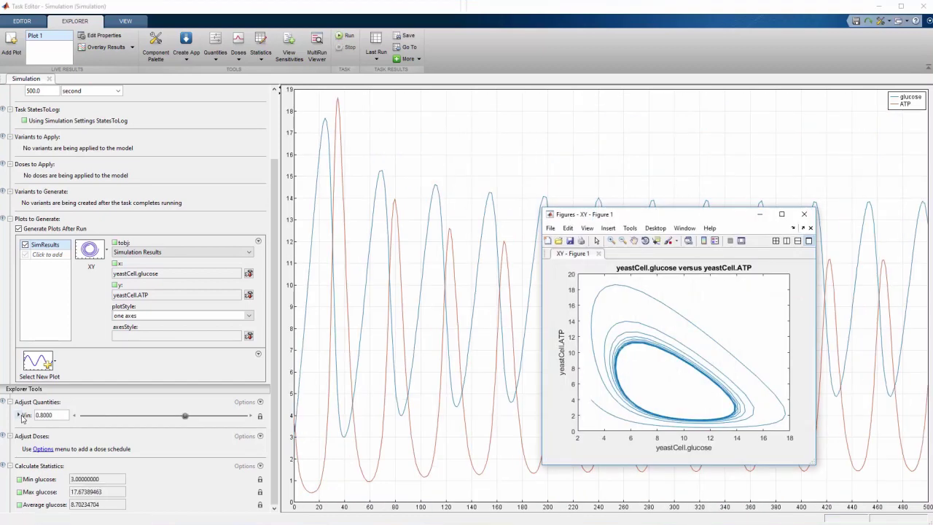
{"action": "left_click_drag", "start_coordinate": [54, 415], "coordinate": [20, 415]}
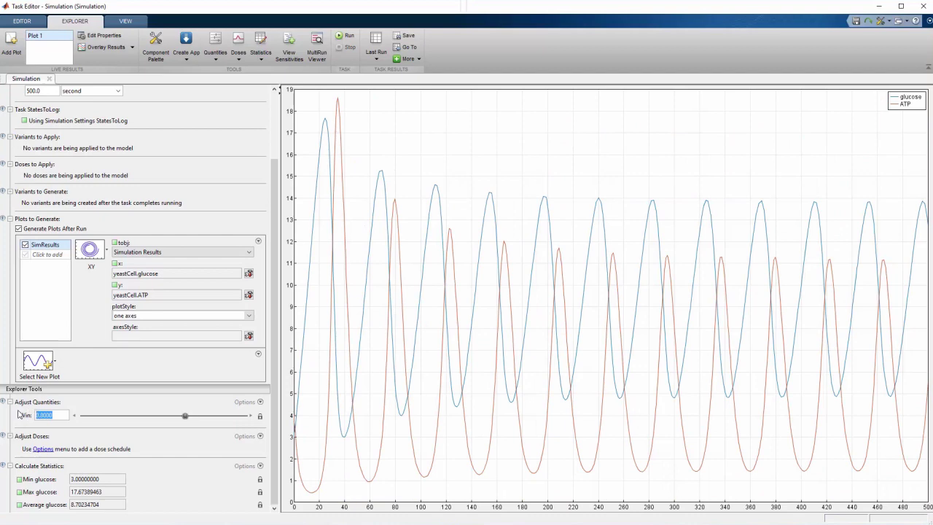
{"action": "type", "text": "1.3"}
{"action": "key", "text": "Return"}
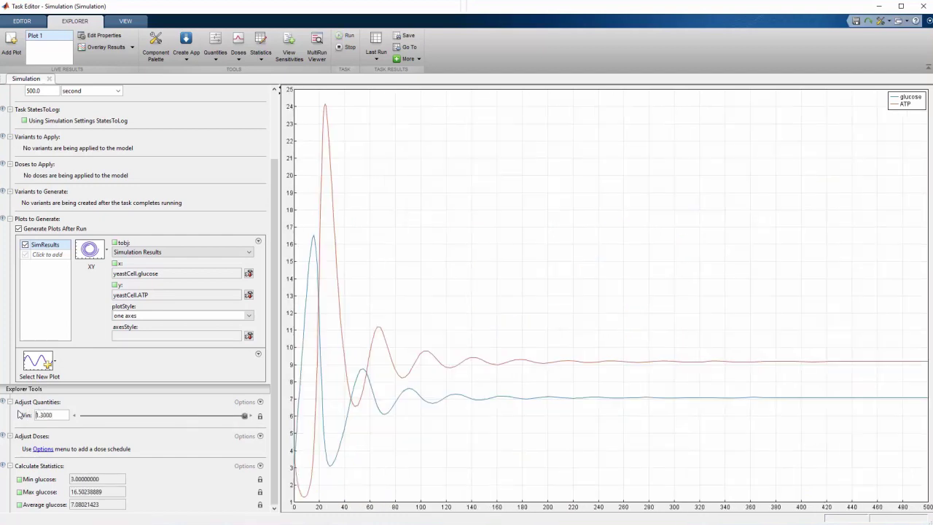